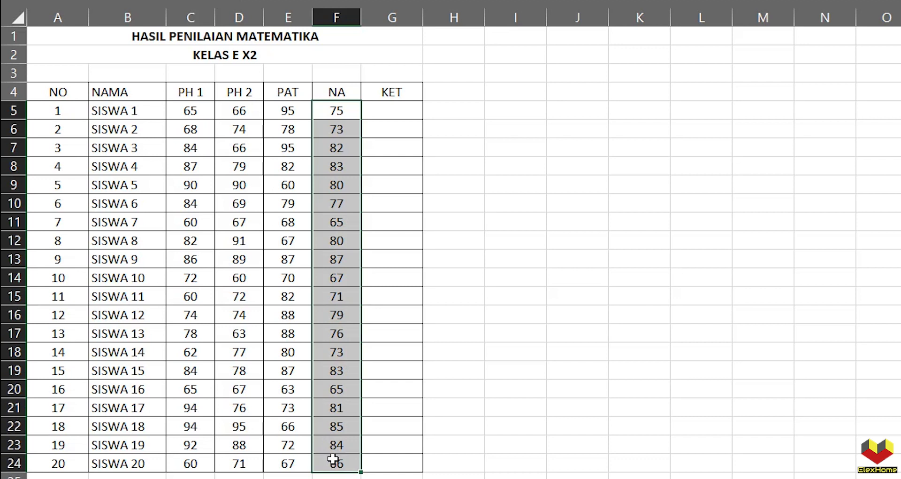
# Clear the final scores in the NA column for all 20 students, cells F5 to F24.
pyautogui.press('Delete')
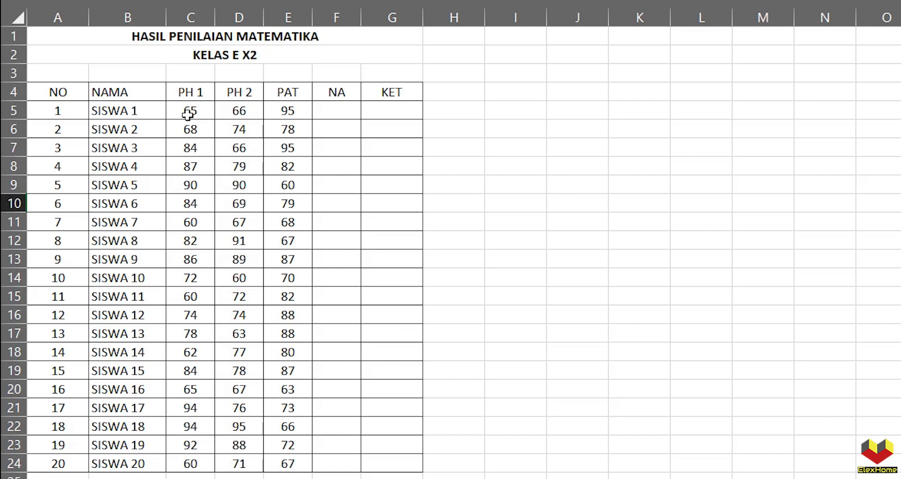
pyautogui.moveTo(188, 114); pyautogui.dragTo(277, 462)
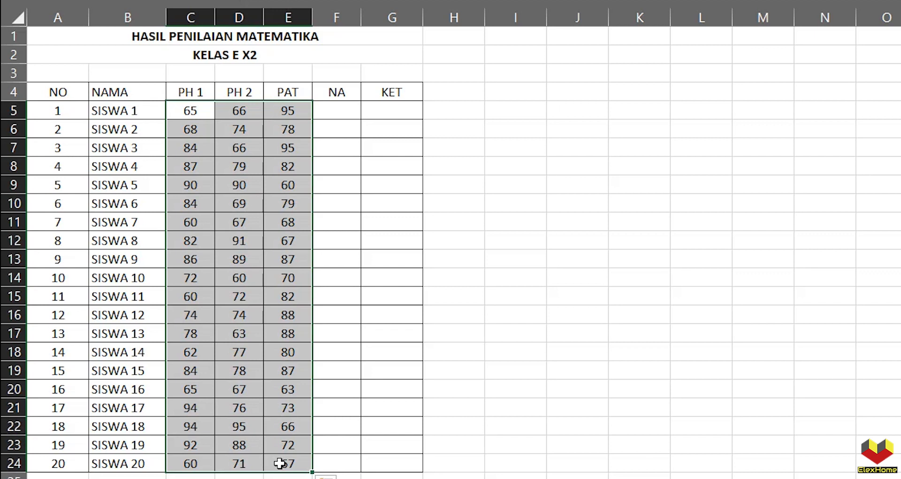
pyautogui.moveTo(382, 112); pyautogui.dragTo(386, 460)
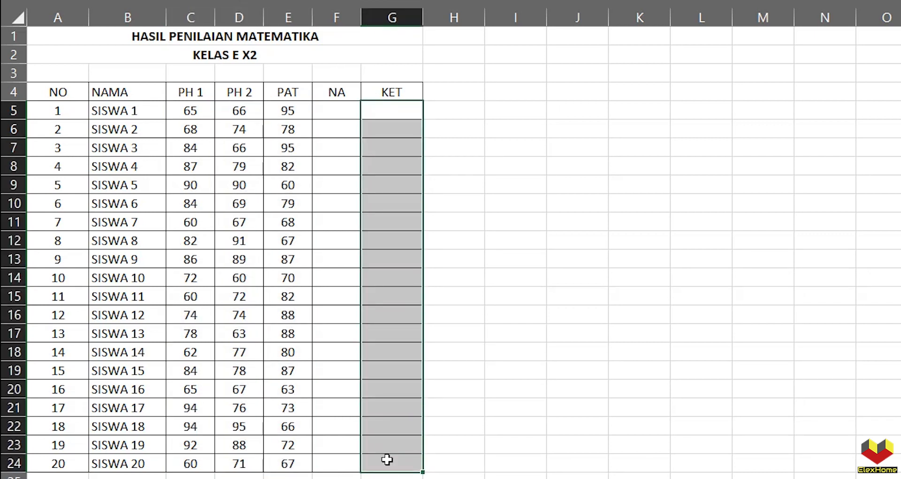
pyautogui.click(640, 258)
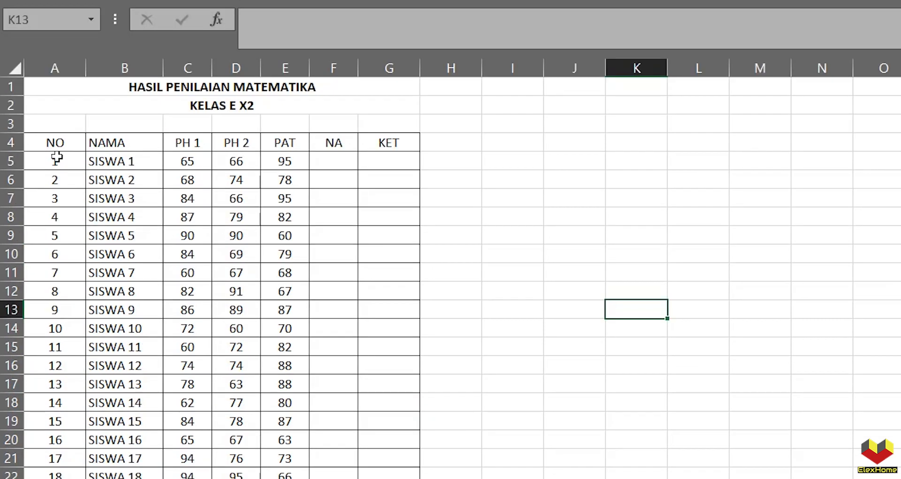
# Convert the score list in A4:G24 into a table with headers.
pyautogui.click(153, 178)
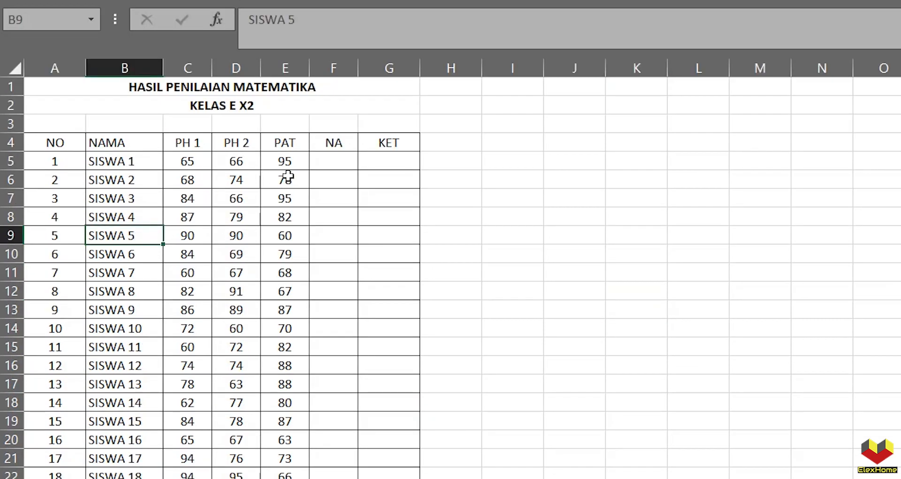
pyautogui.hotkey('ctrl', 't')
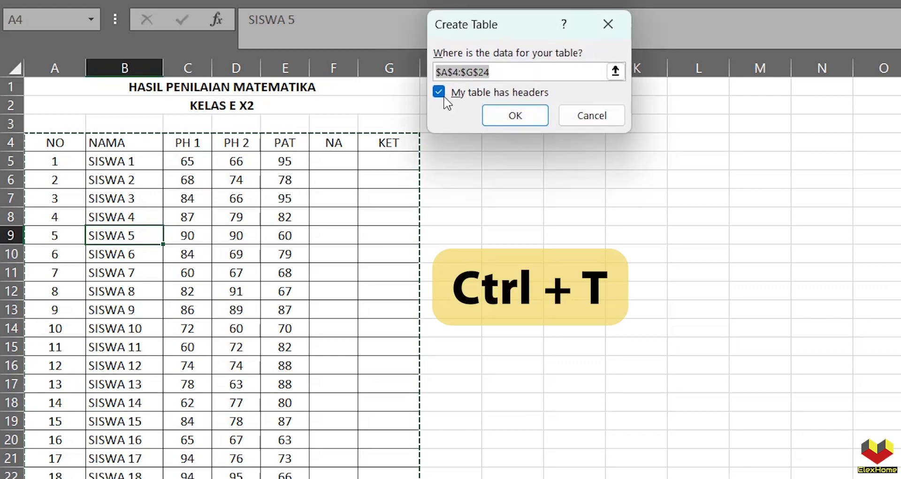
pyautogui.click(503, 118)
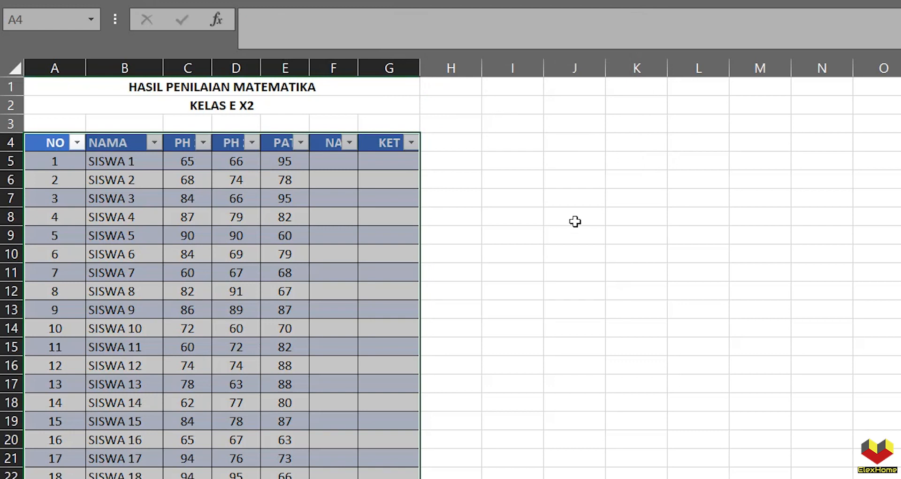
pyautogui.click(591, 226)
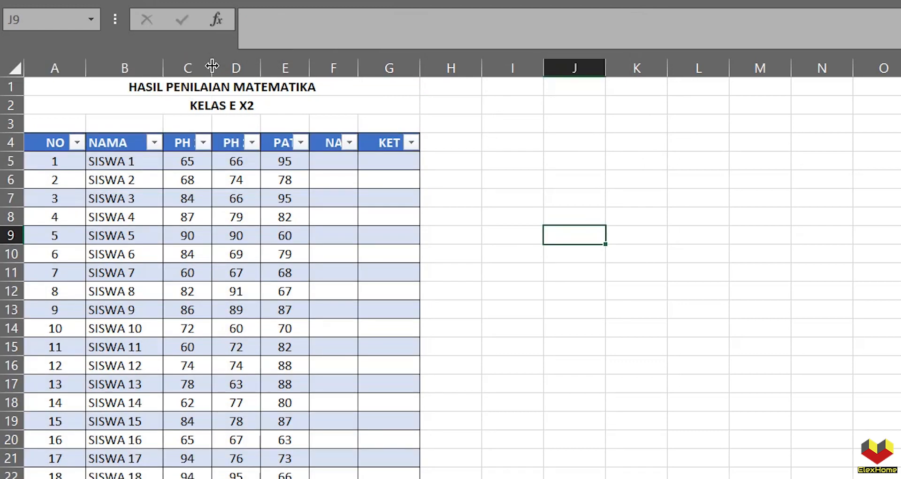
# Widen the PH 1, PH 2, PAT and NA columns so their header names fit beside the filter arrows.
pyautogui.moveTo(215, 69); pyautogui.dragTo(228, 69)
pyautogui.doubleClick(275, 68)
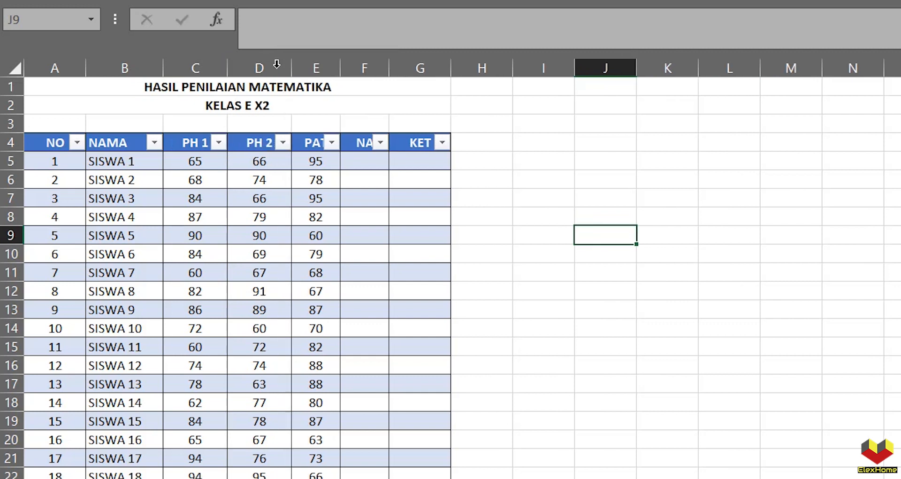
pyautogui.doubleClick(340, 68)
pyautogui.doubleClick(401, 68)
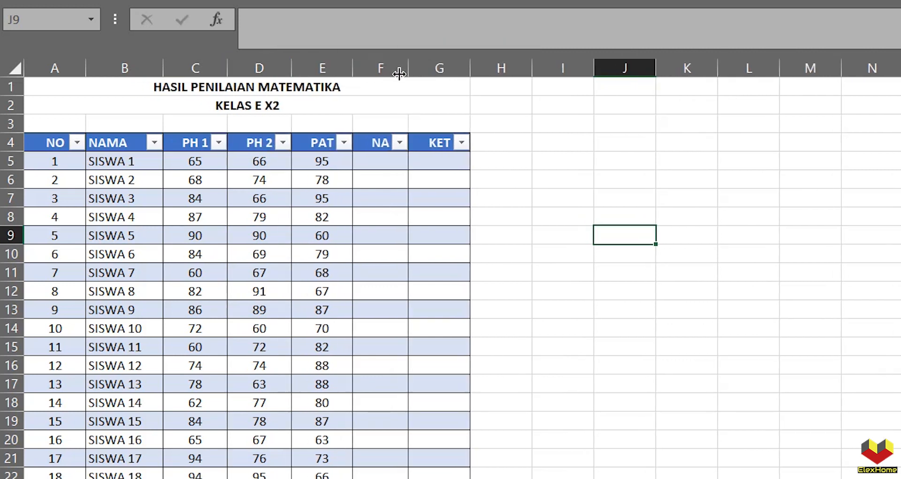
pyautogui.click(833, 241)
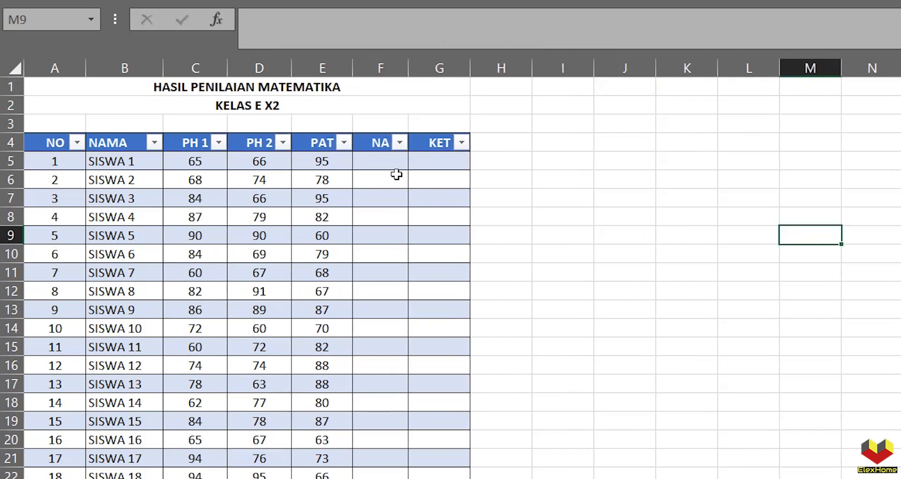
# Write an AVERAGE formula in F5 over the first student's PH 1 to PAT scores.
pyautogui.click(387, 161)
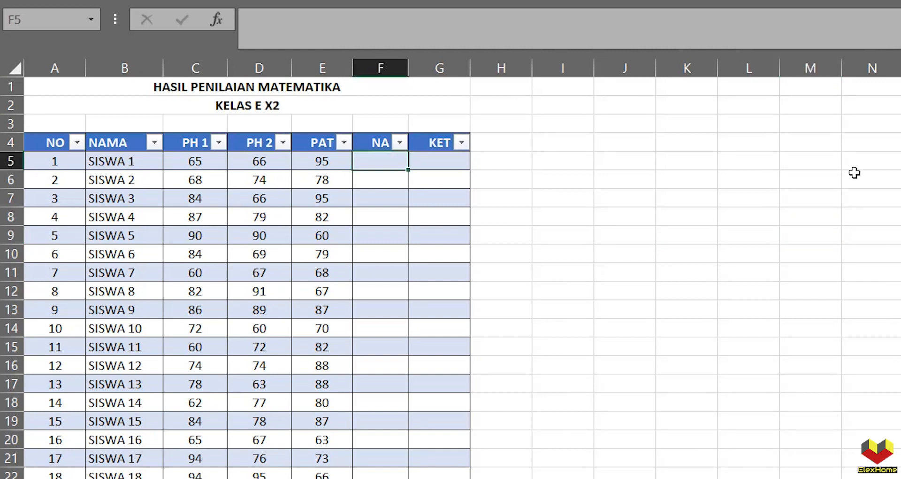
pyautogui.click(291, 27)
pyautogui.write('=')
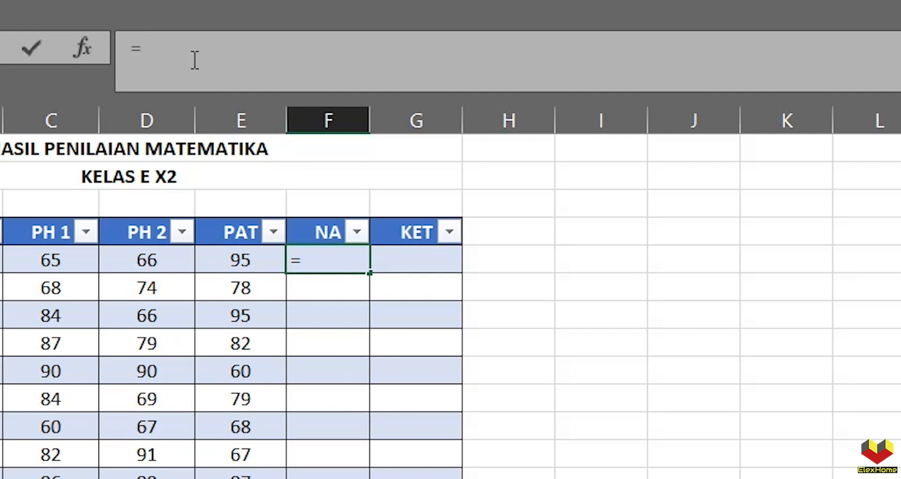
pyautogui.write('AVERAGE(')
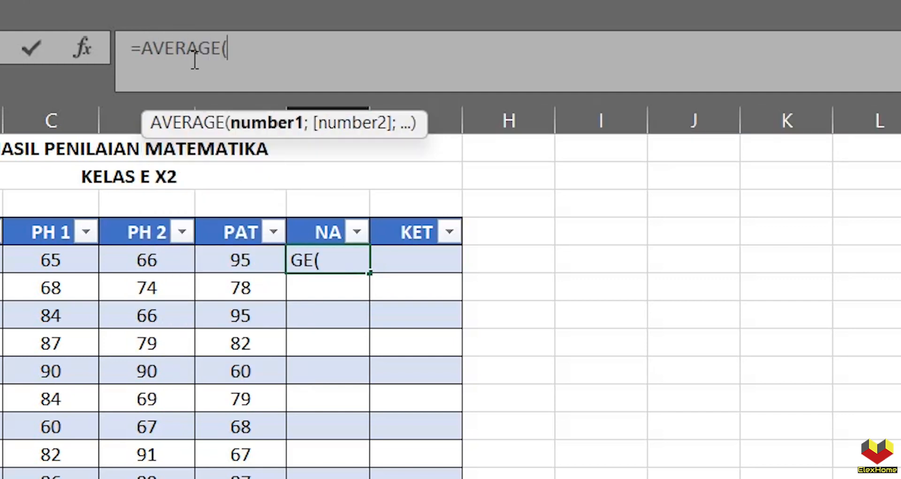
pyautogui.moveTo(58, 264); pyautogui.dragTo(204, 262)
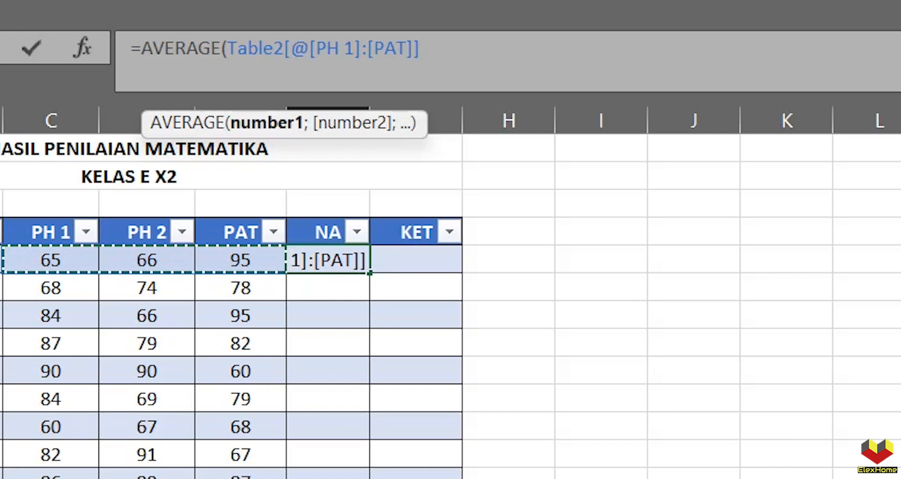
pyautogui.write(')')
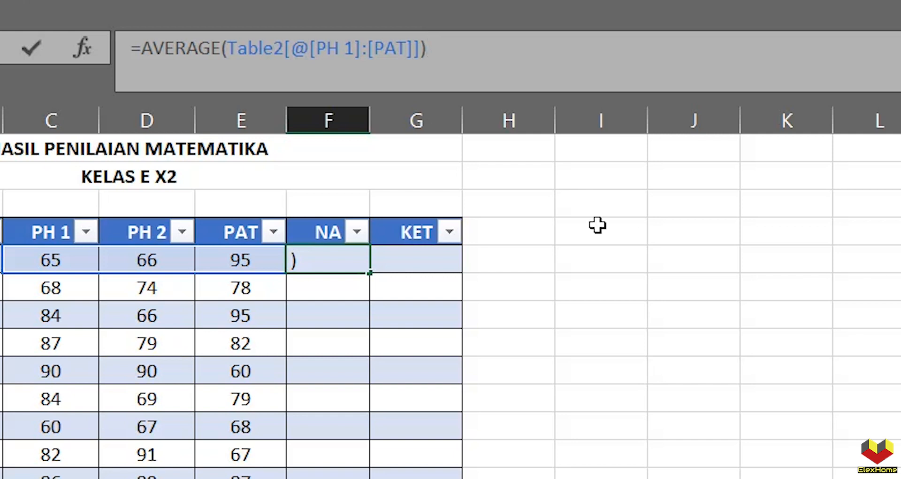
# Wrap the average in F5 in ROUND with 0 digits and enter it for the whole NA column.
pyautogui.click(147, 40)
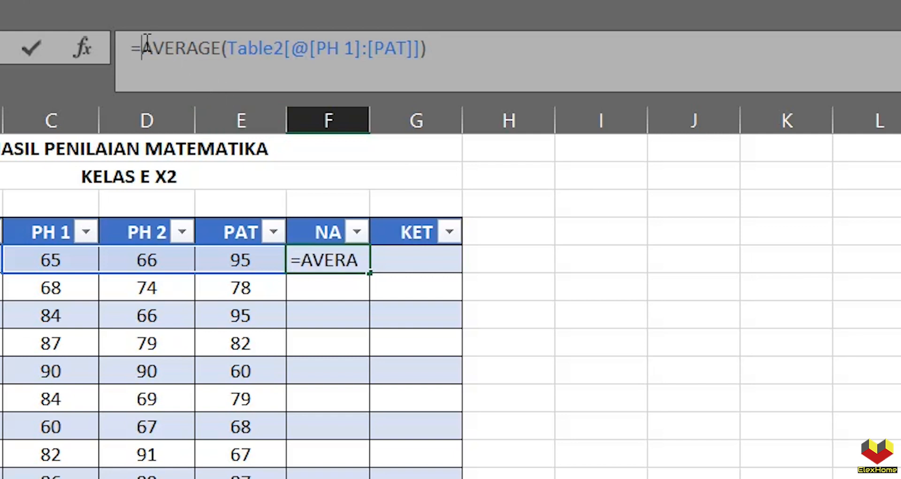
pyautogui.write('ROUND(')
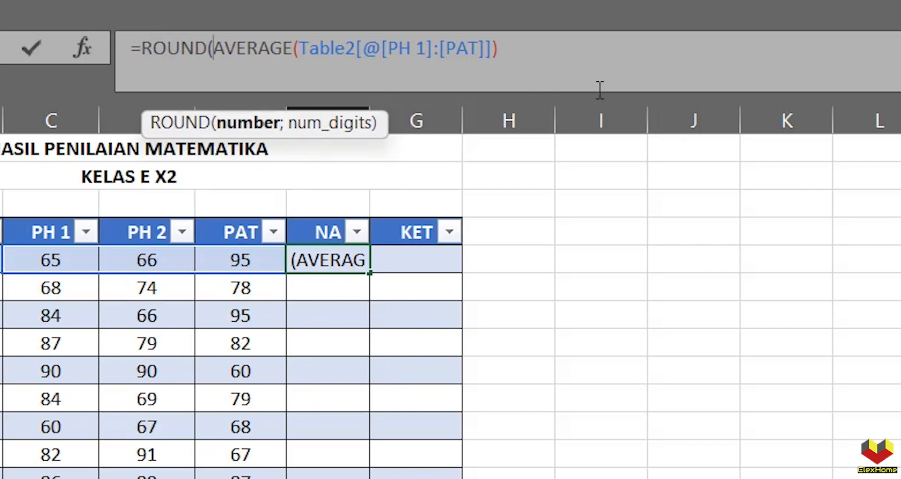
pyautogui.click(602, 45)
pyautogui.write(';')
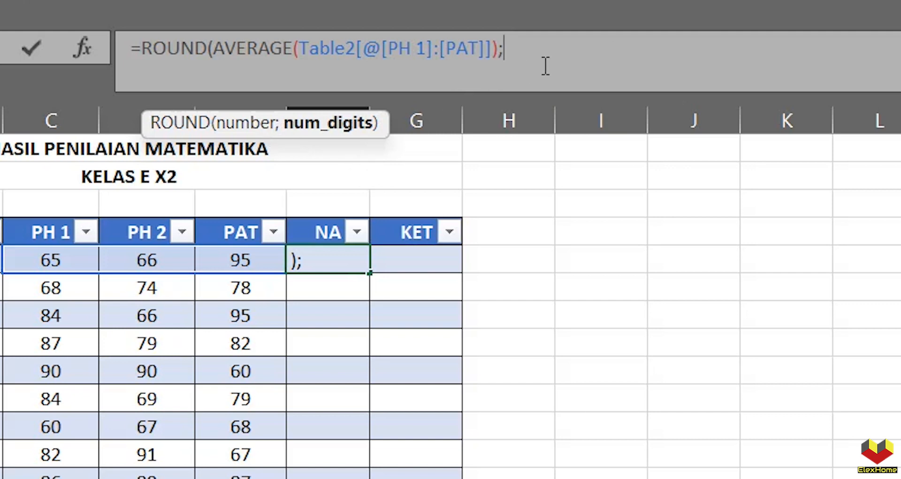
pyautogui.write('0)')
pyautogui.press('Return')
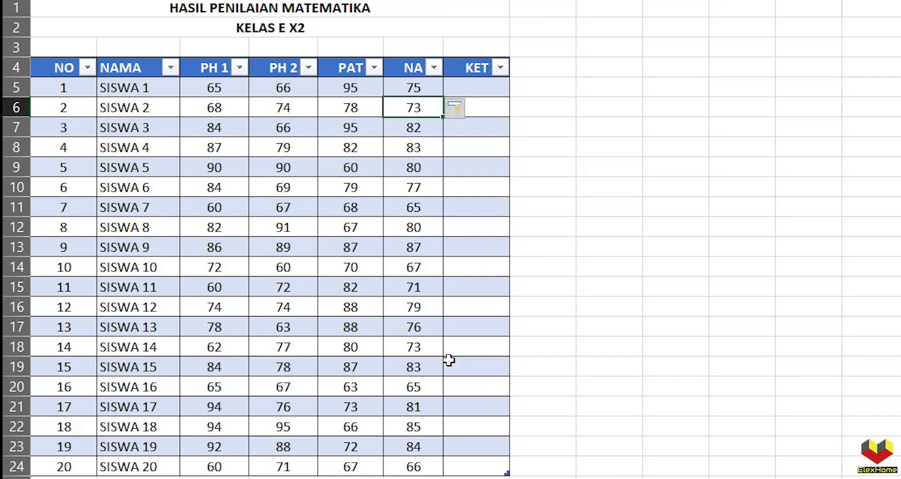
pyautogui.click(489, 86)
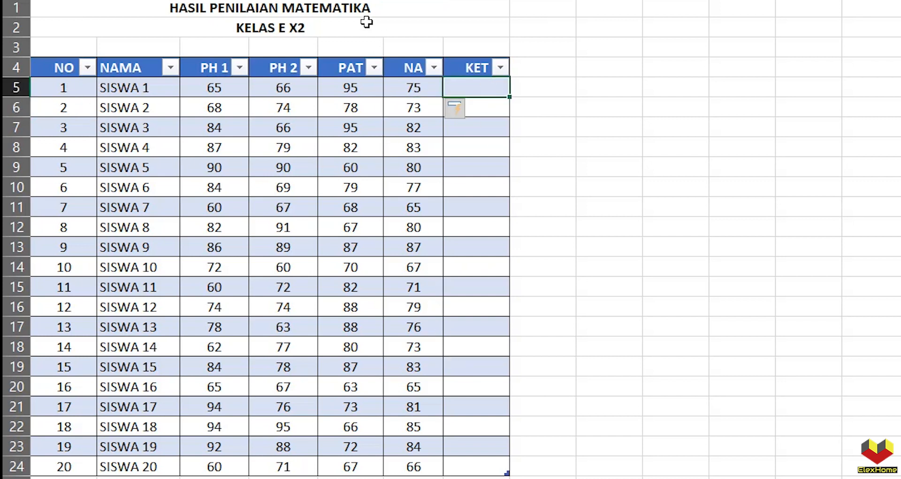
pyautogui.click(367, 0)
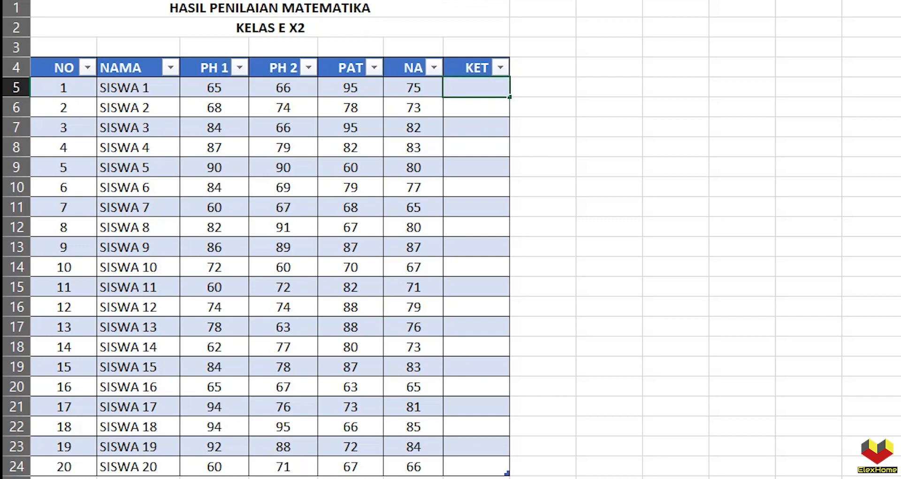
pyautogui.write('=IF(')
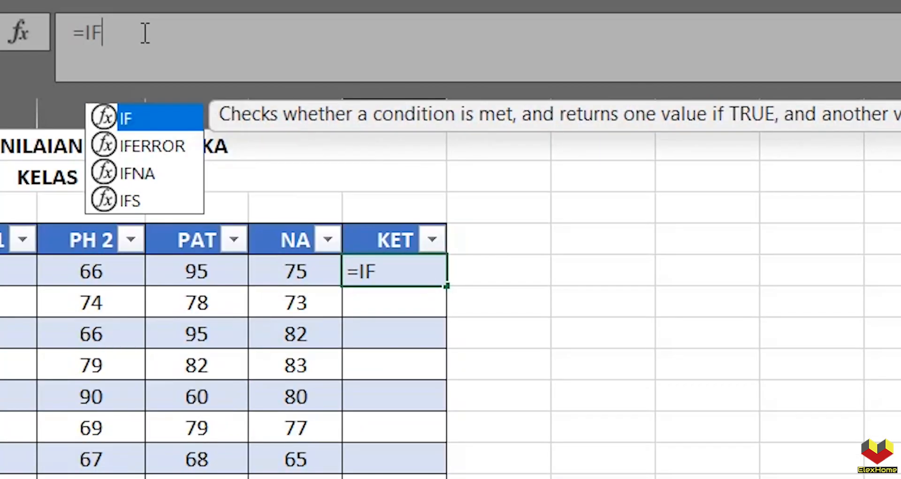
pyautogui.click(296, 283)
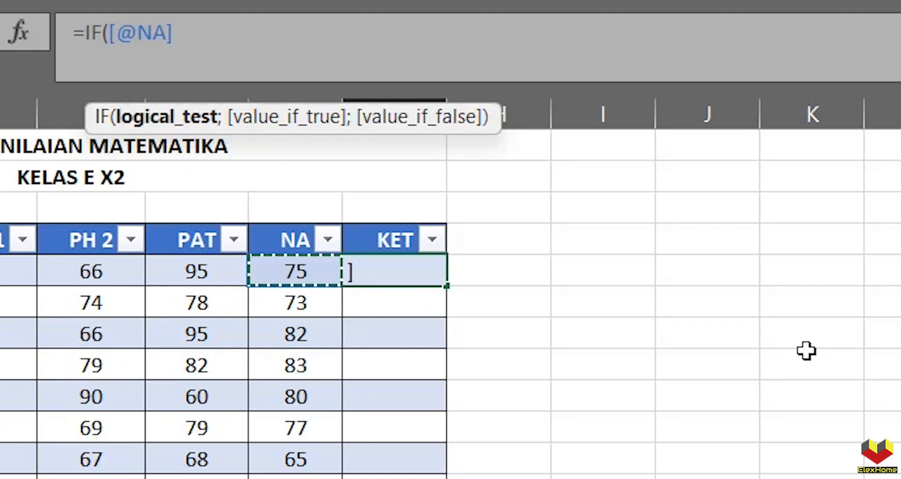
pyautogui.write('>')
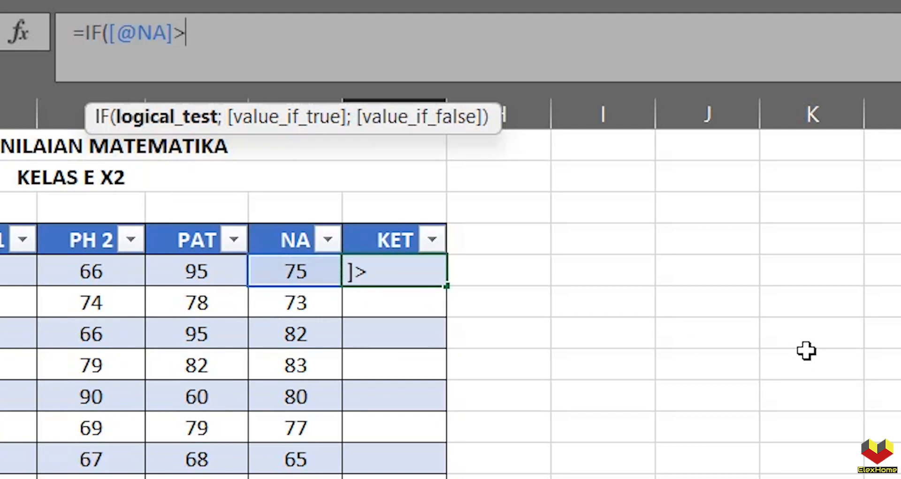
pyautogui.write('=70')
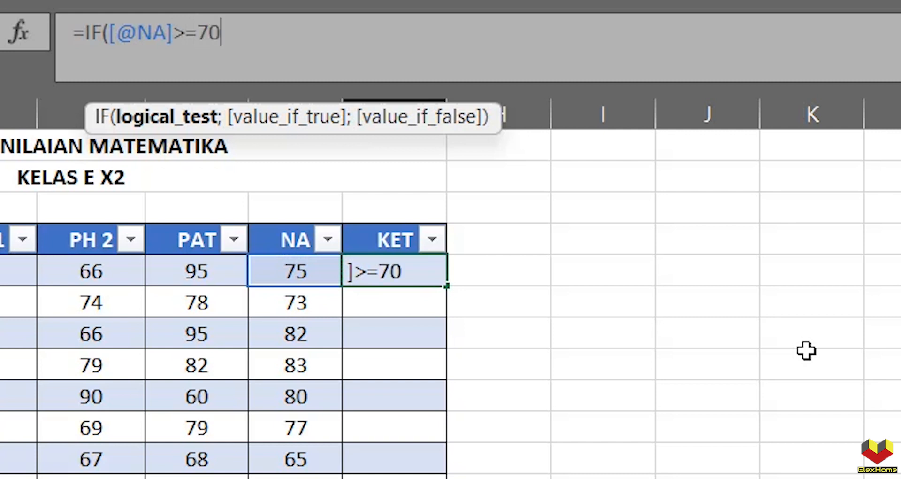
pyautogui.write(';')
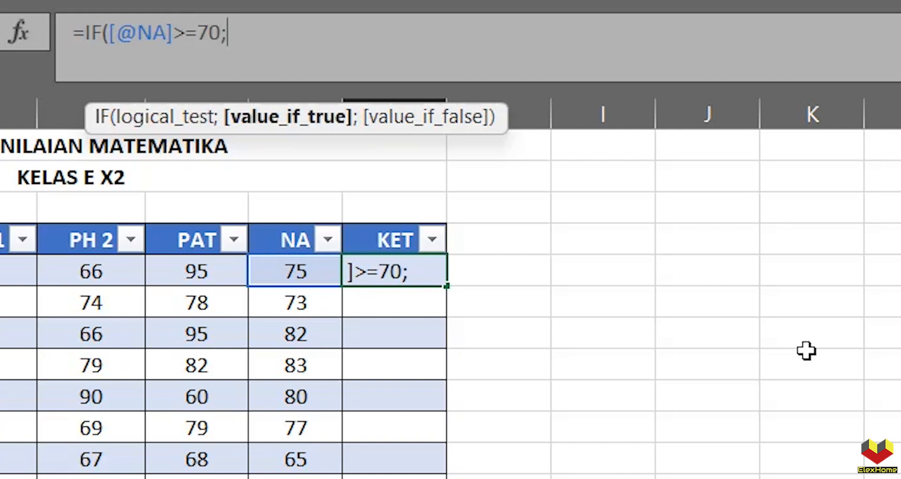
pyautogui.write('"L";"TL"')
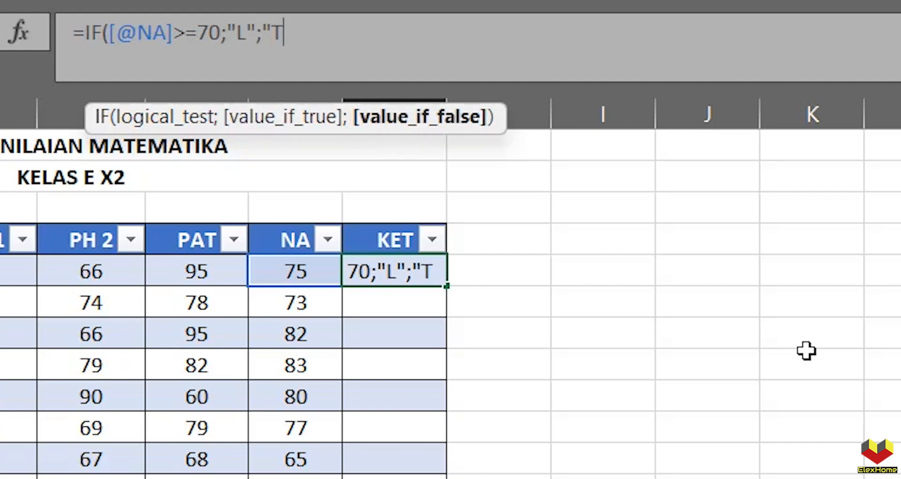
pyautogui.write(')')
pyautogui.press('Return')
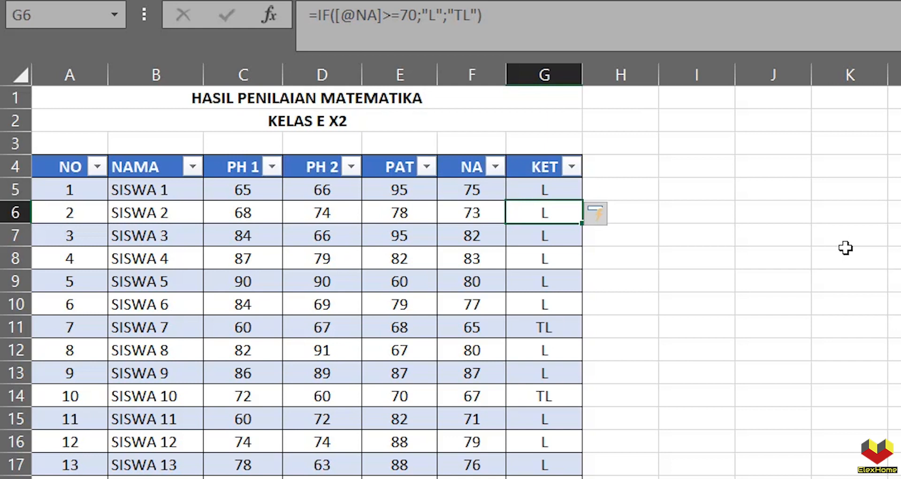
# Start a conditional formatting rule on the PH 1 to PAT scores in C5:E24 for cell values less than 70.
pyautogui.click(475, 308)
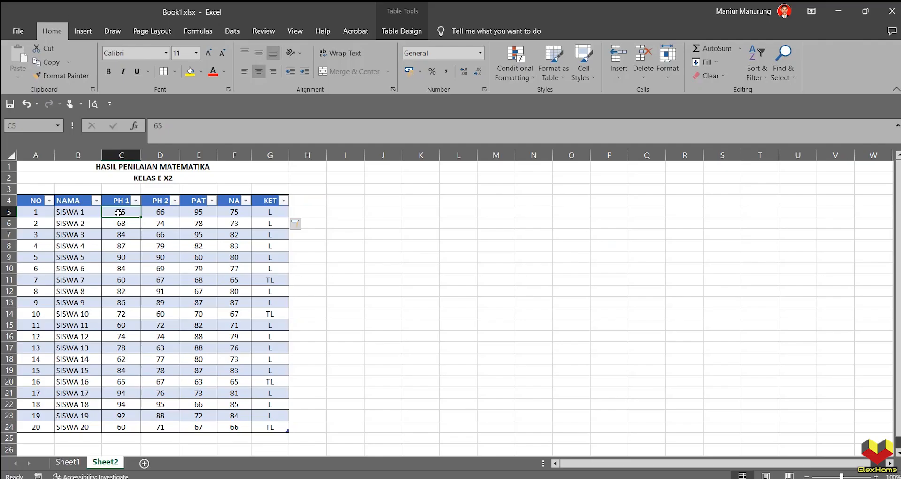
pyautogui.moveTo(237, 192); pyautogui.dragTo(398, 401)
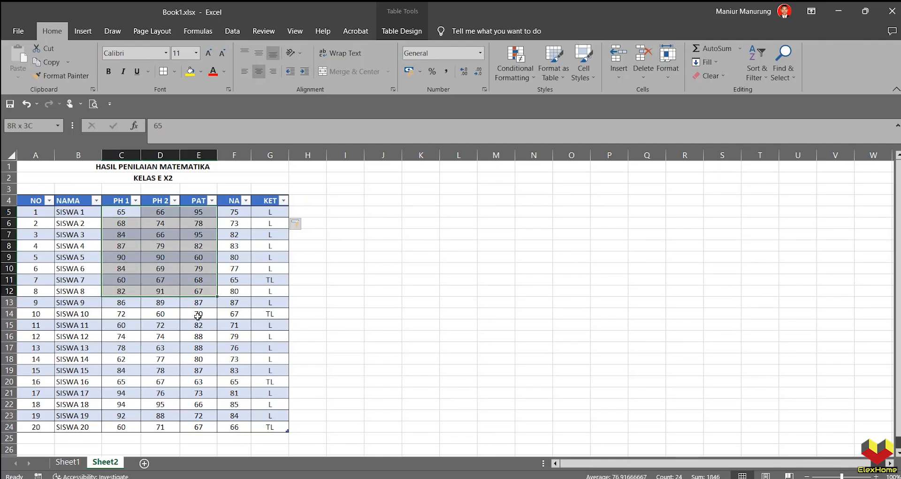
pyautogui.moveTo(198, 316); pyautogui.dragTo(203, 426)
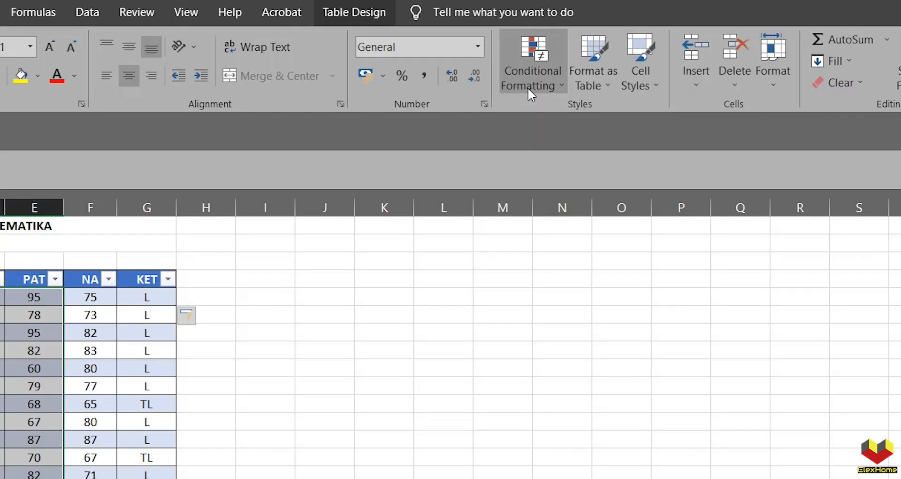
pyautogui.click(512, 78)
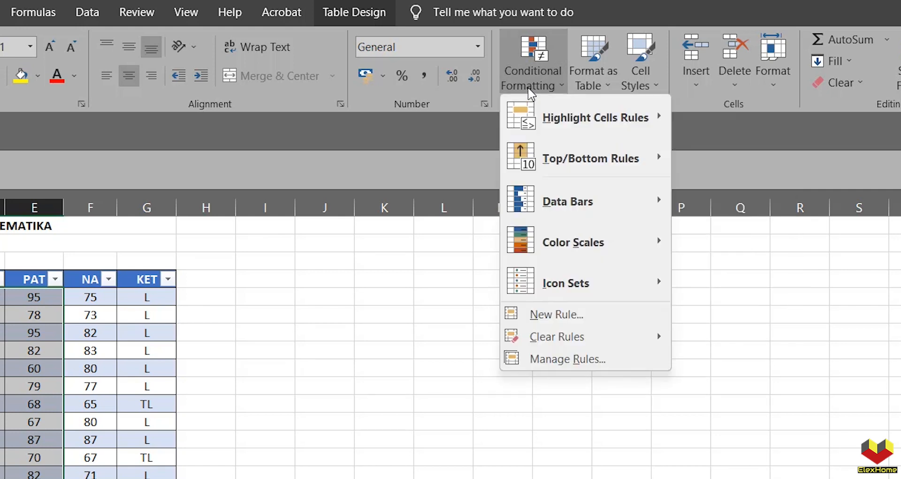
pyautogui.click(553, 314)
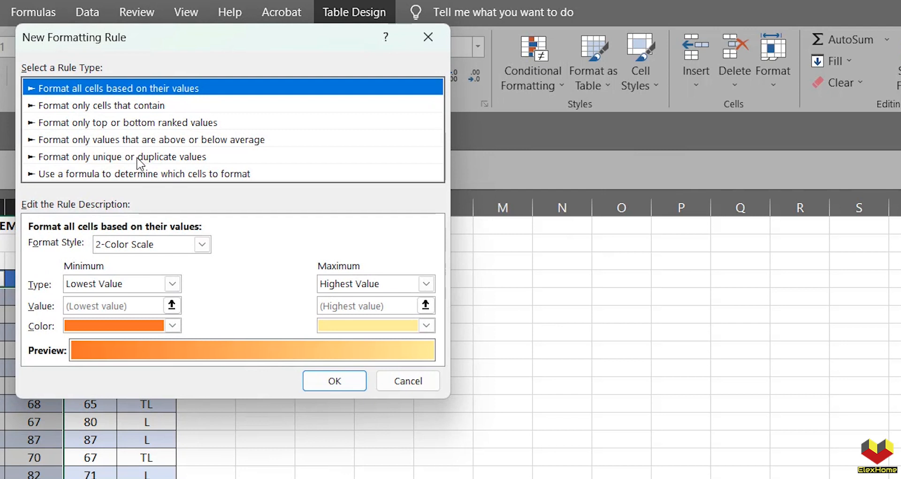
pyautogui.click(136, 106)
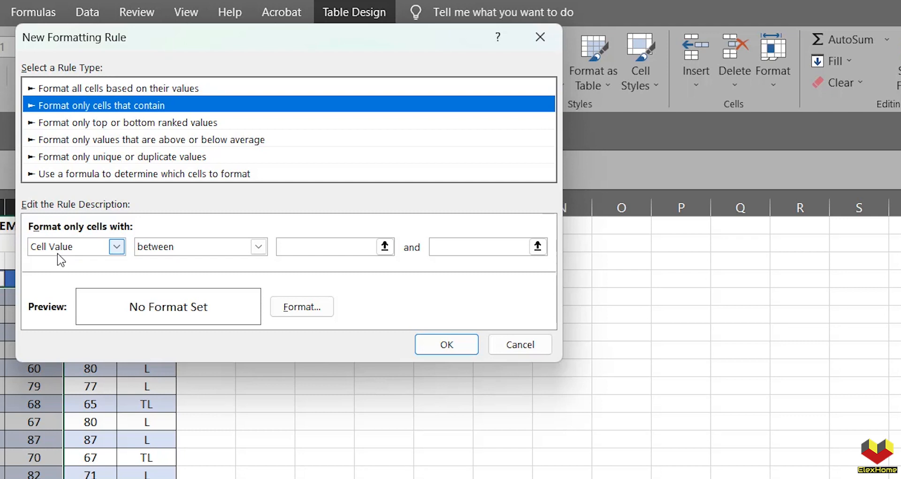
pyautogui.click(176, 248)
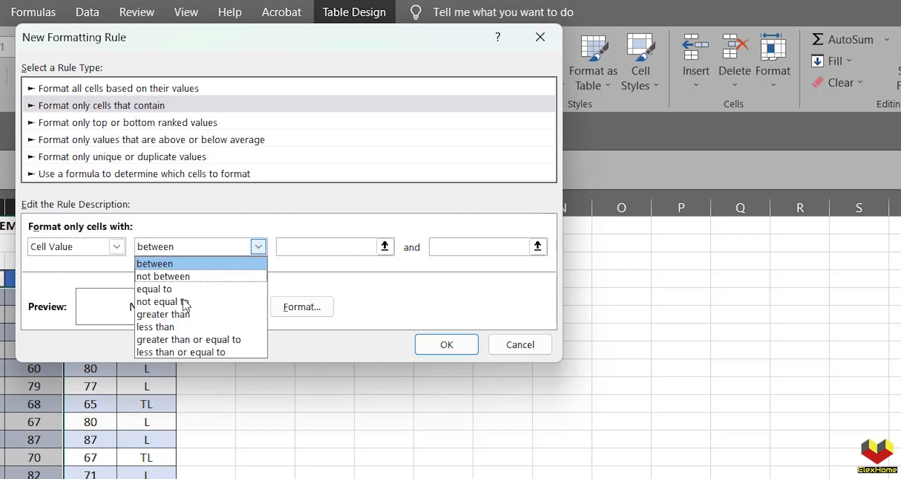
pyautogui.click(188, 326)
pyautogui.click(366, 249)
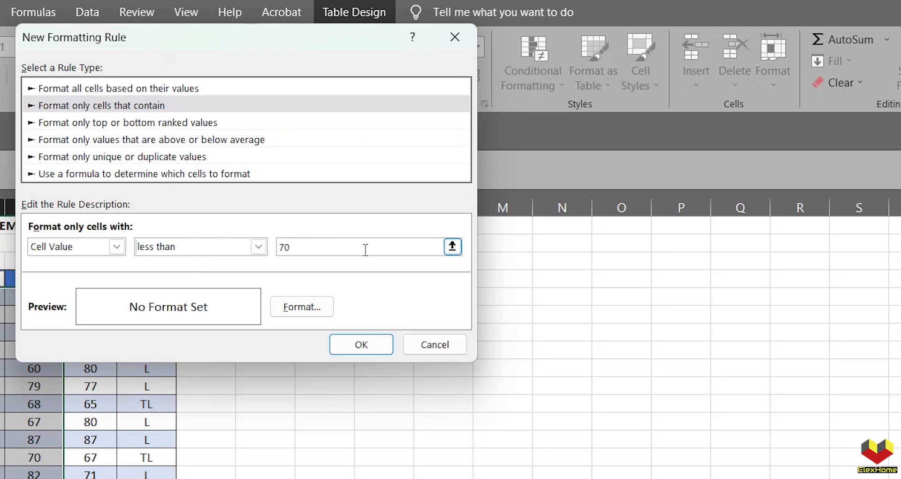
# Give the rule for scores below 70 a yellow fill and apply it.
pyautogui.click(314, 311)
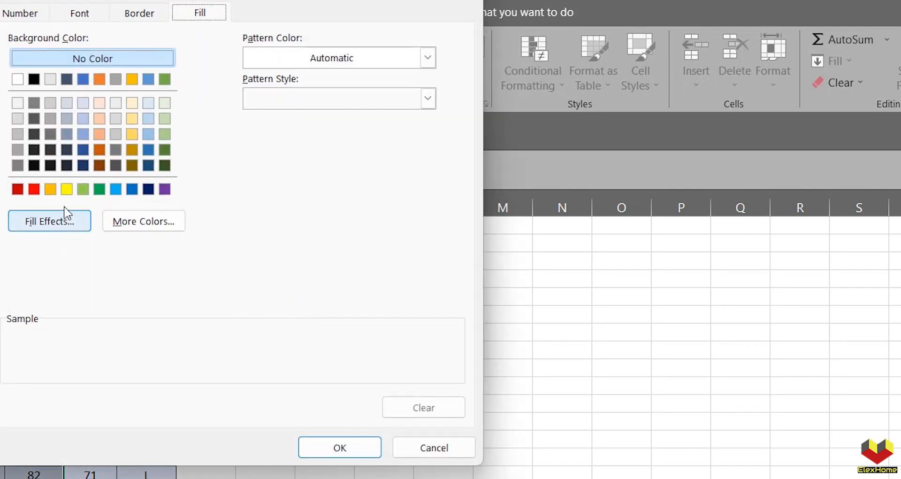
pyautogui.click(67, 189)
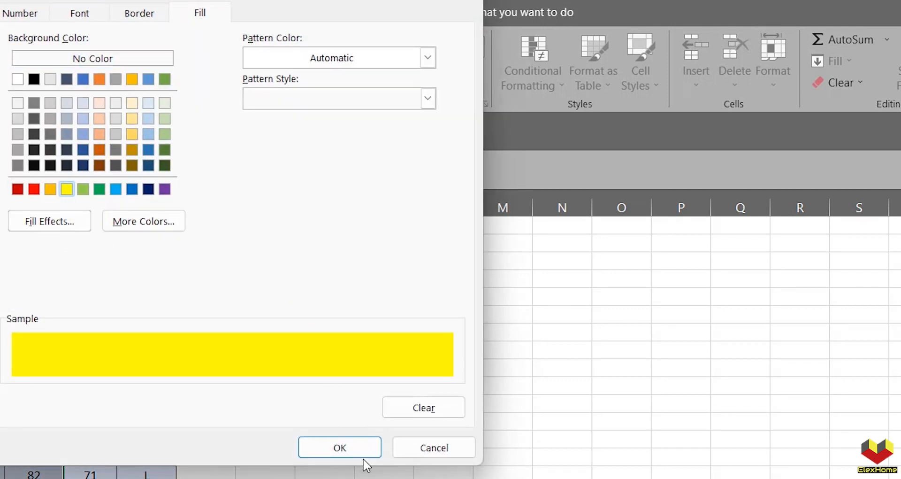
pyautogui.click(341, 447)
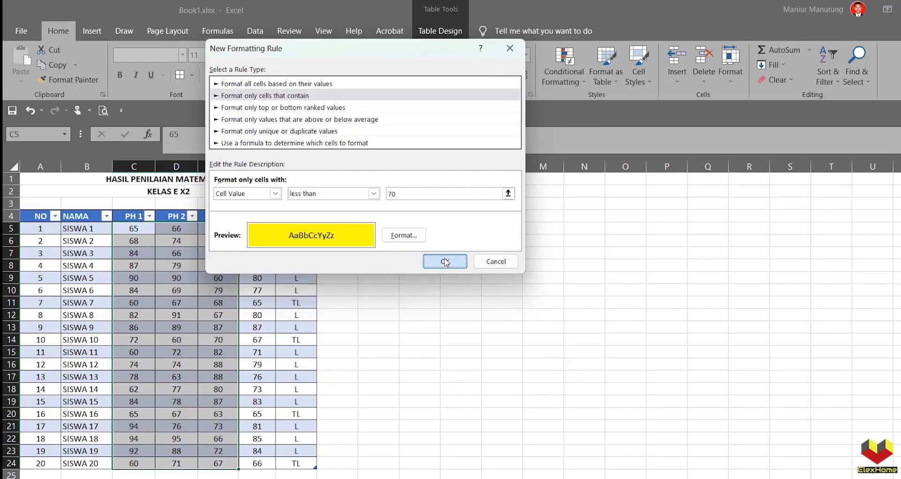
pyautogui.click(362, 344)
# Copy the formatting of PAT cell E5 onto the NA column cells F5:F24 with Format Painter.
pyautogui.click(229, 230)
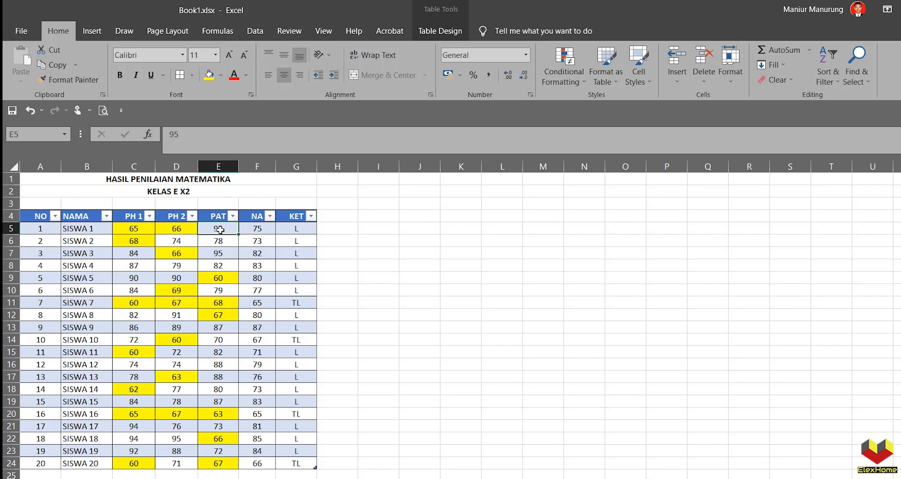
pyautogui.click(70, 79)
pyautogui.moveTo(263, 228); pyautogui.dragTo(258, 464)
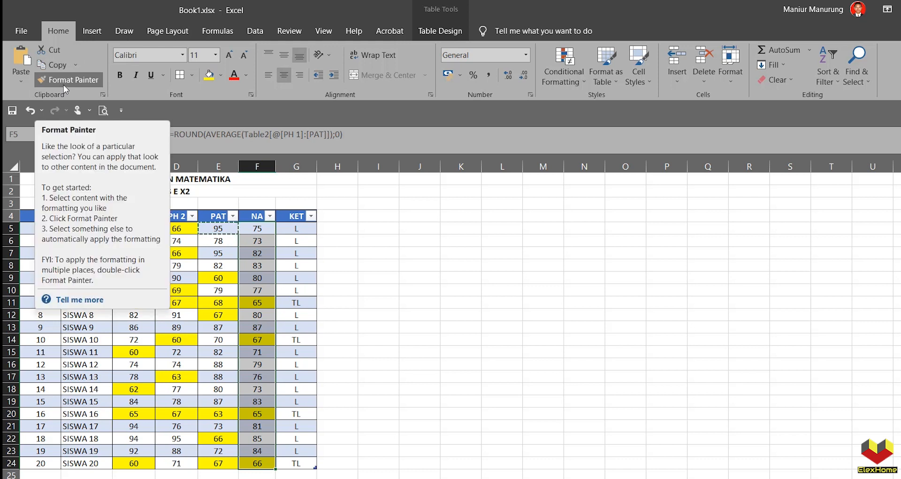
pyautogui.press('Escape')
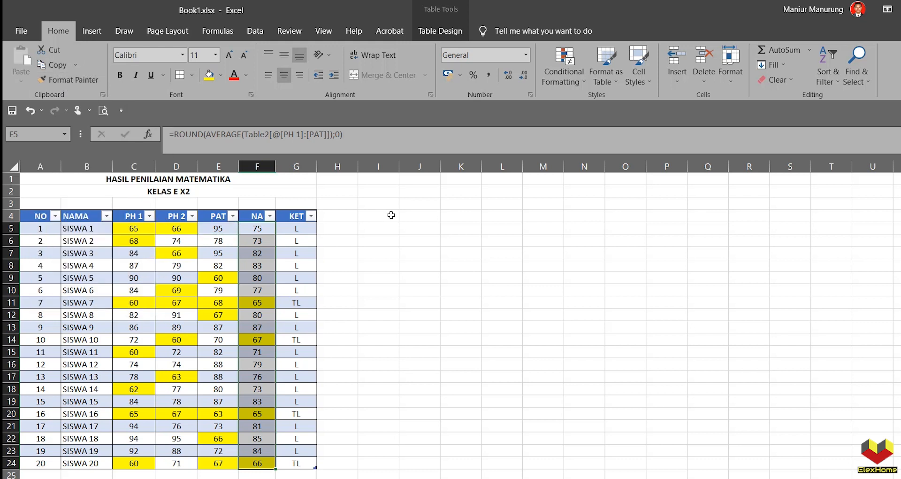
# Start a conditional formatting rule on the KET cells G5:G24 for specific text containing TL.
pyautogui.click(299, 228)
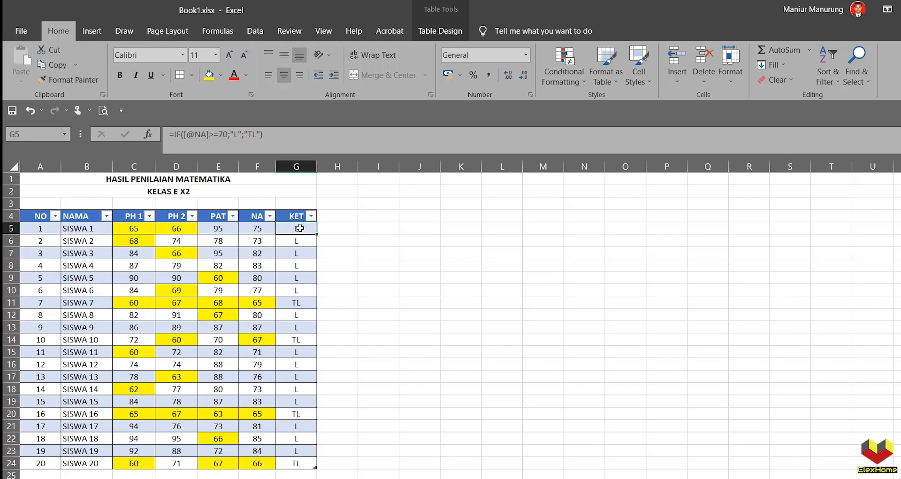
pyautogui.moveTo(299, 228); pyautogui.dragTo(296, 464)
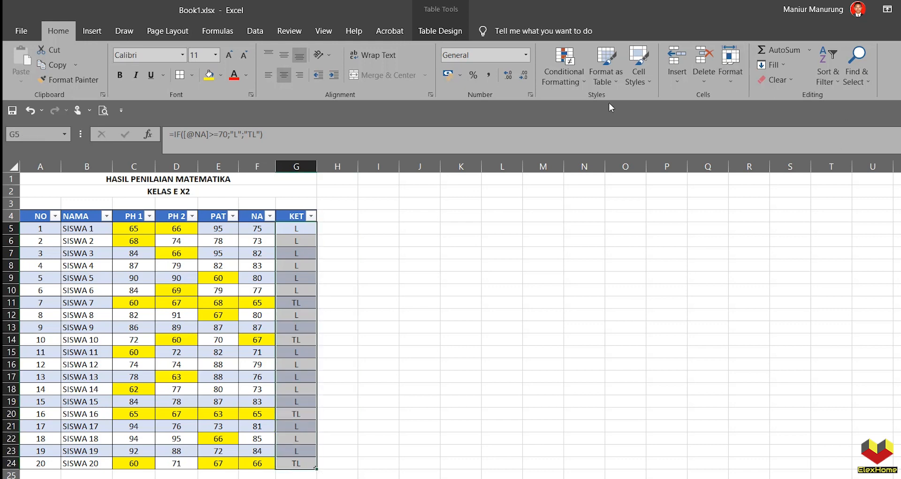
pyautogui.click(570, 85)
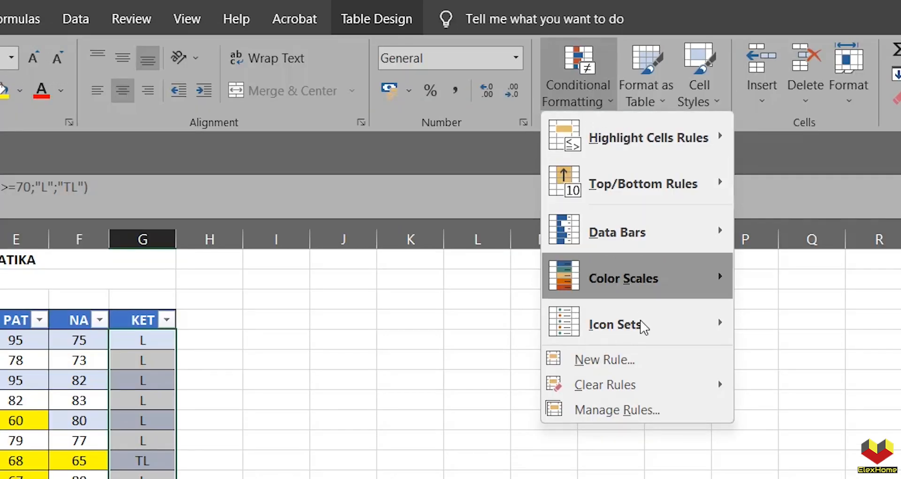
pyautogui.click(646, 356)
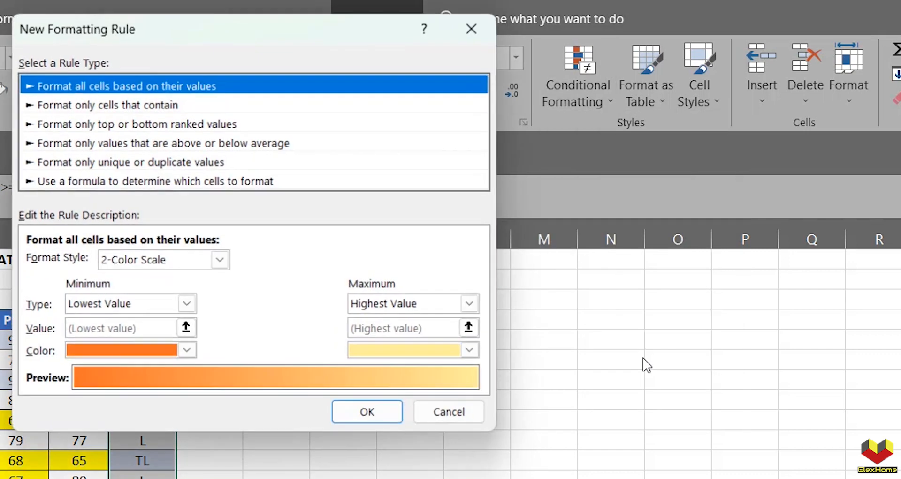
pyautogui.click(141, 108)
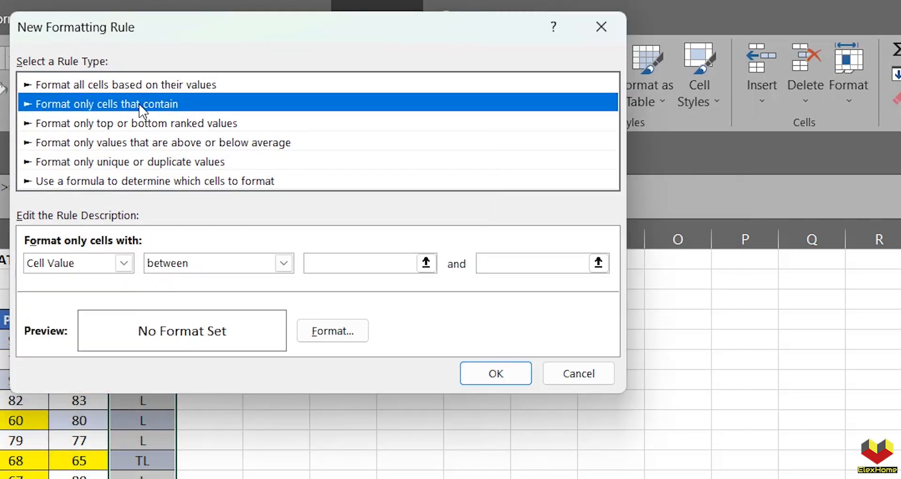
pyautogui.click(124, 263)
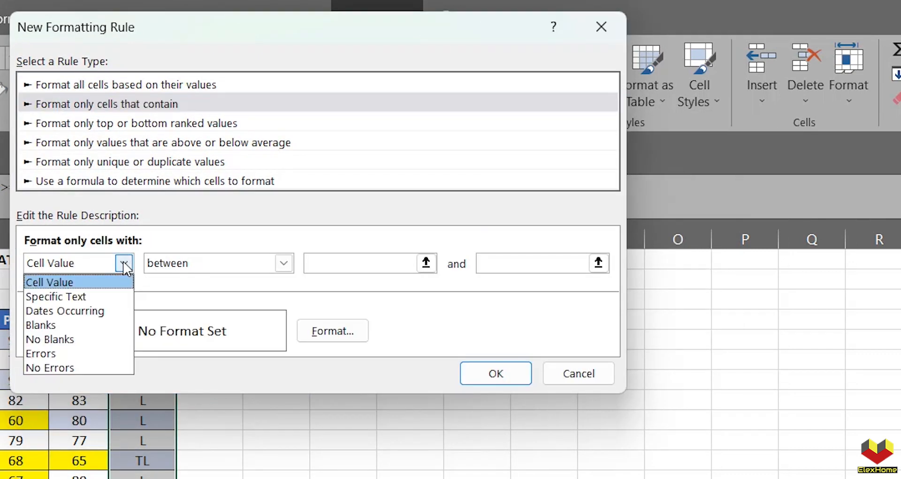
pyautogui.click(109, 296)
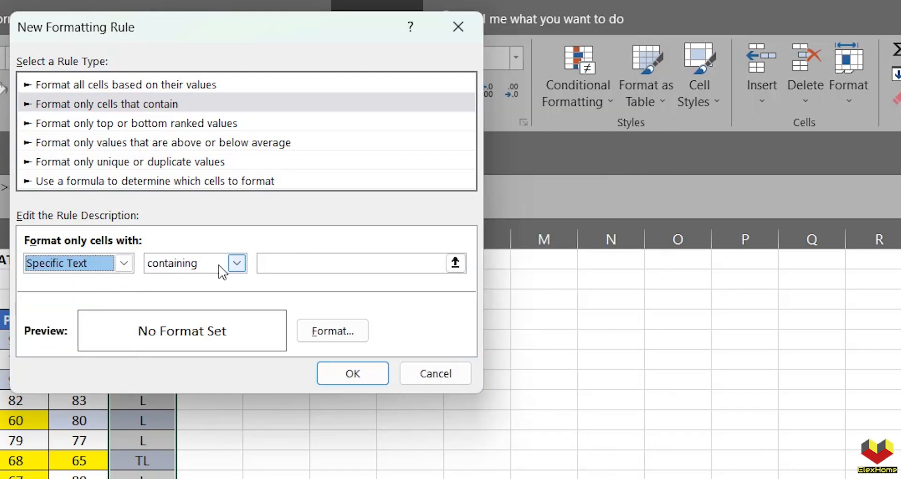
pyautogui.click(309, 261)
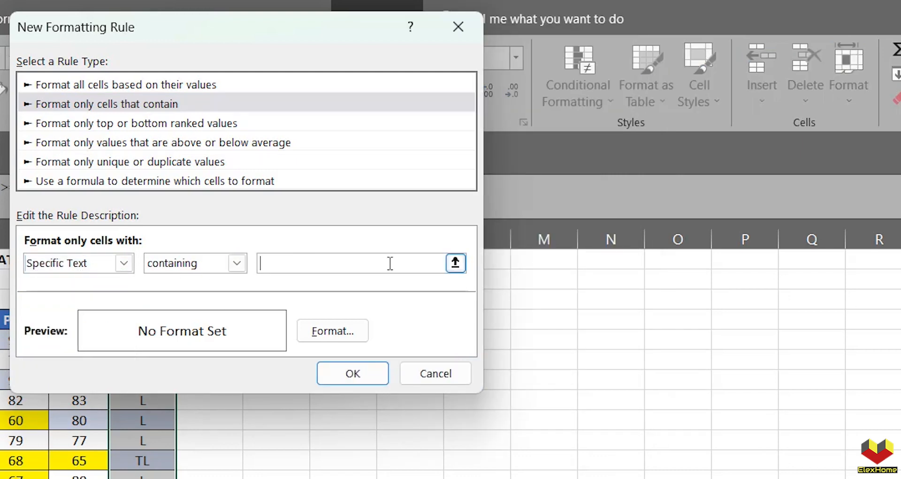
pyautogui.write('TL')
# Give the TL rule a pink fill from the standard color palette and apply it to the KET column.
pyautogui.click(333, 331)
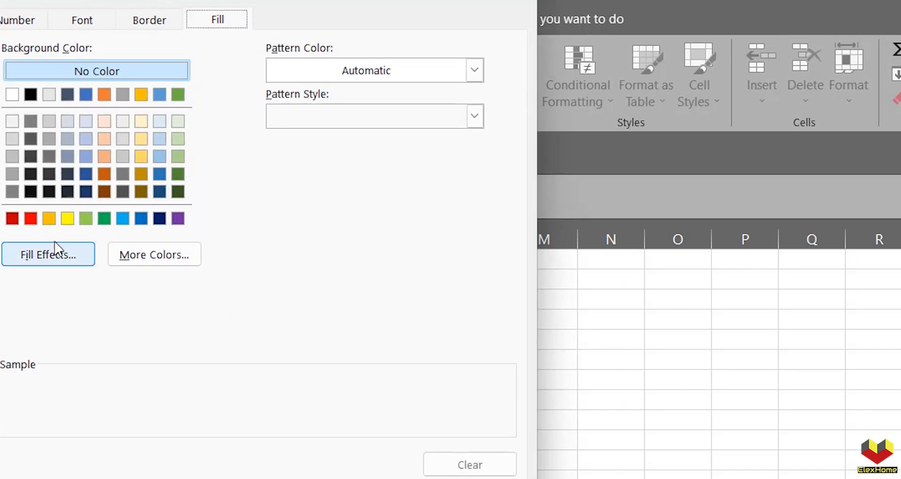
pyautogui.click(113, 252)
pyautogui.click(222, 189)
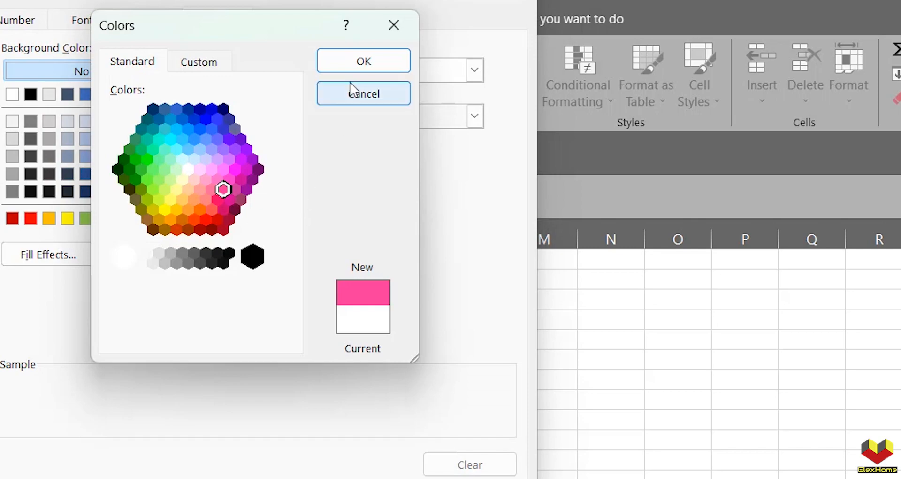
pyautogui.click(353, 65)
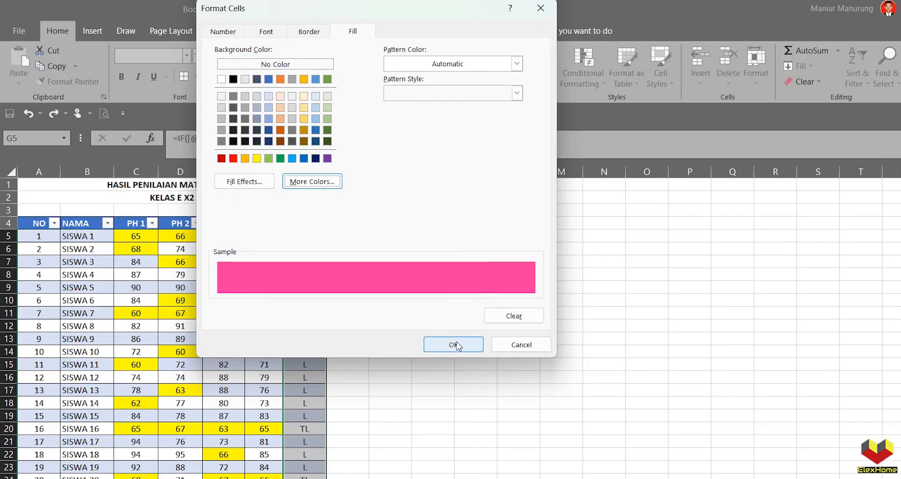
pyautogui.click(457, 346)
pyautogui.click(442, 257)
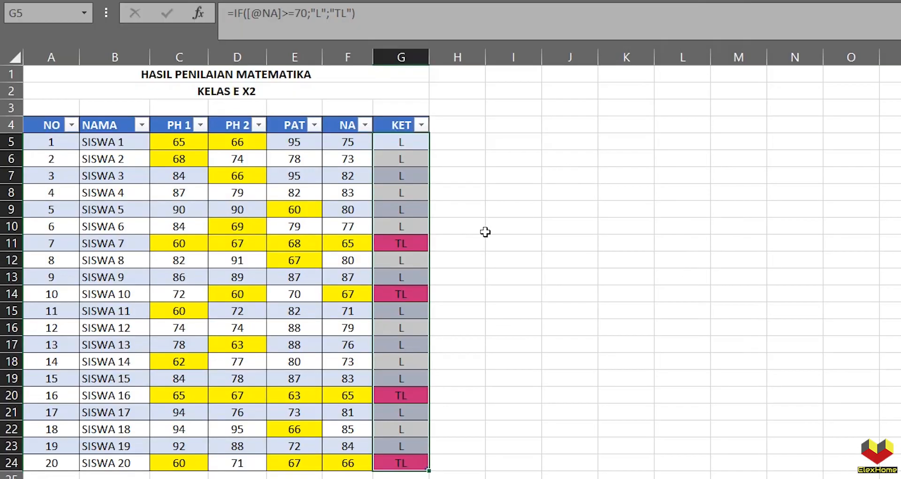
pyautogui.click(407, 212)
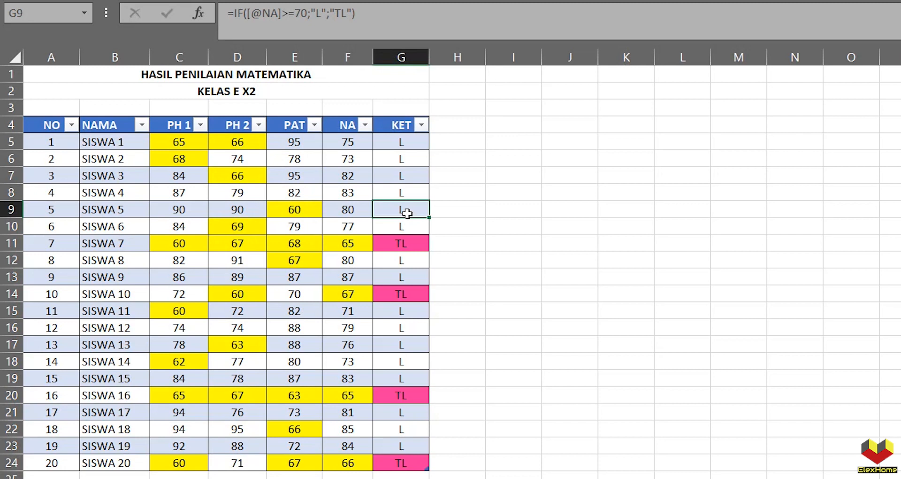